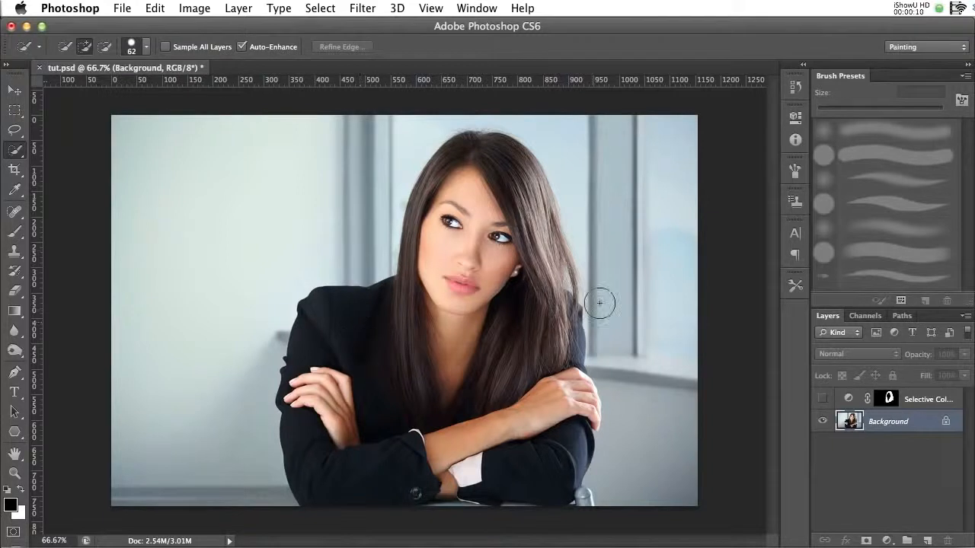
Step: Select the woman's hair and the enclosed face area with the Quick Selection Tool
{"action": "left_click", "coordinate": [821, 399]}
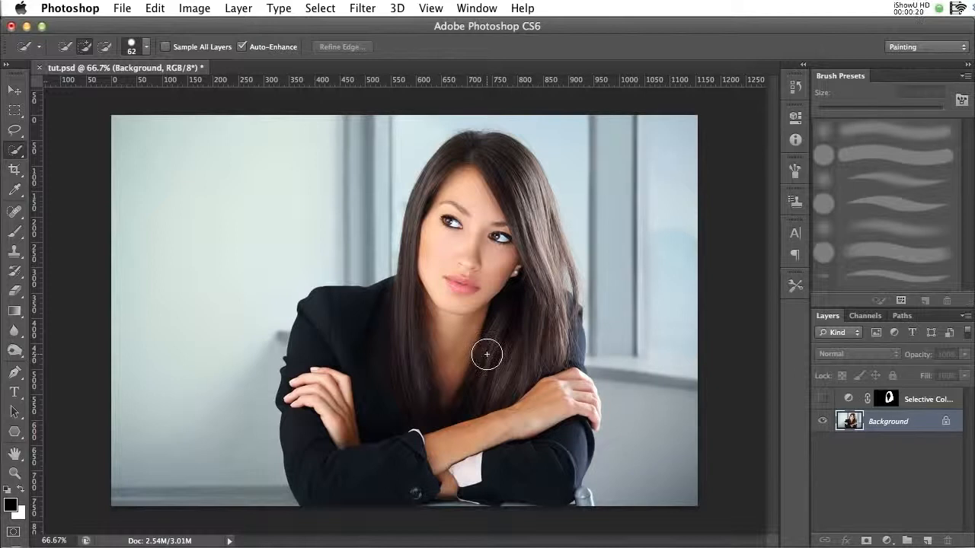
{"action": "left_click", "coordinate": [24, 153]}
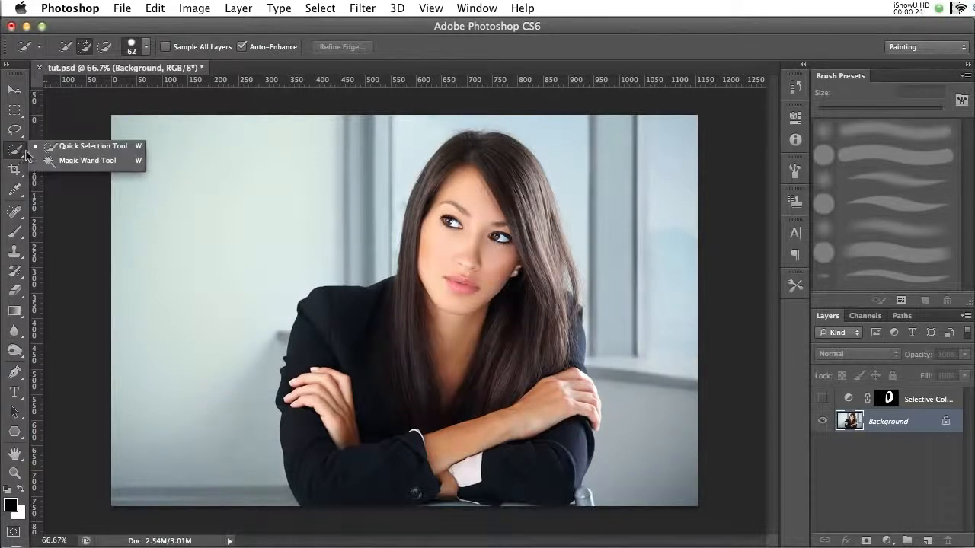
{"action": "left_click", "coordinate": [121, 150]}
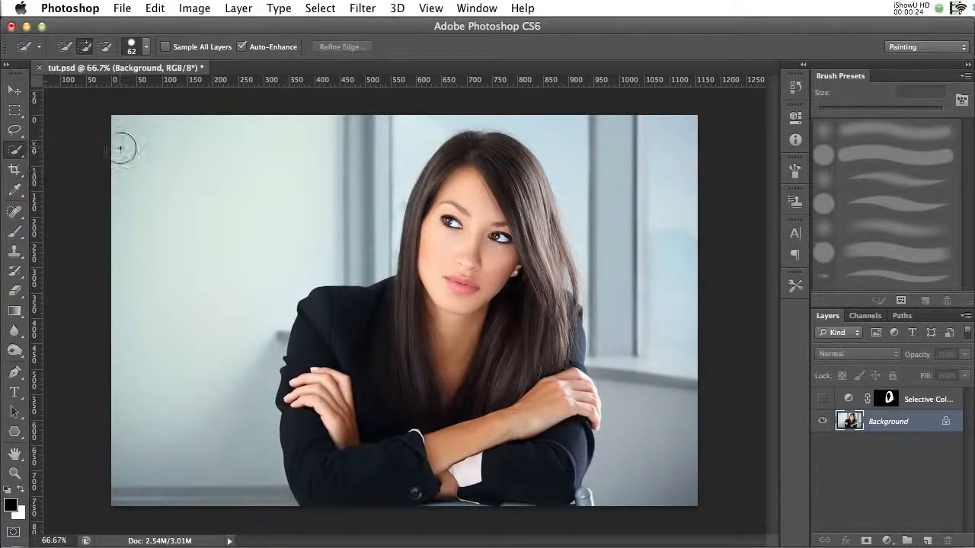
{"action": "mouse_move", "coordinate": [472, 141]}
{"action": "left_mouse_down"}
{"action": "mouse_move", "coordinate": [448, 157]}
{"action": "mouse_move", "coordinate": [408, 244]}
{"action": "mouse_move", "coordinate": [416, 404]}
{"action": "mouse_move", "coordinate": [414, 389]}
{"action": "left_mouse_up"}
{"action": "mouse_move", "coordinate": [543, 183]}
{"action": "left_mouse_down"}
{"action": "mouse_move", "coordinate": [543, 229]}
{"action": "mouse_move", "coordinate": [558, 268]}
{"action": "left_mouse_up"}
{"action": "left_click", "coordinate": [558, 270]}
{"action": "mouse_move", "coordinate": [294, 348]}
{"action": "left_mouse_down"}
{"action": "mouse_move", "coordinate": [294, 365]}
{"action": "mouse_move", "coordinate": [335, 358]}
{"action": "mouse_move", "coordinate": [395, 449]}
{"action": "left_mouse_up"}
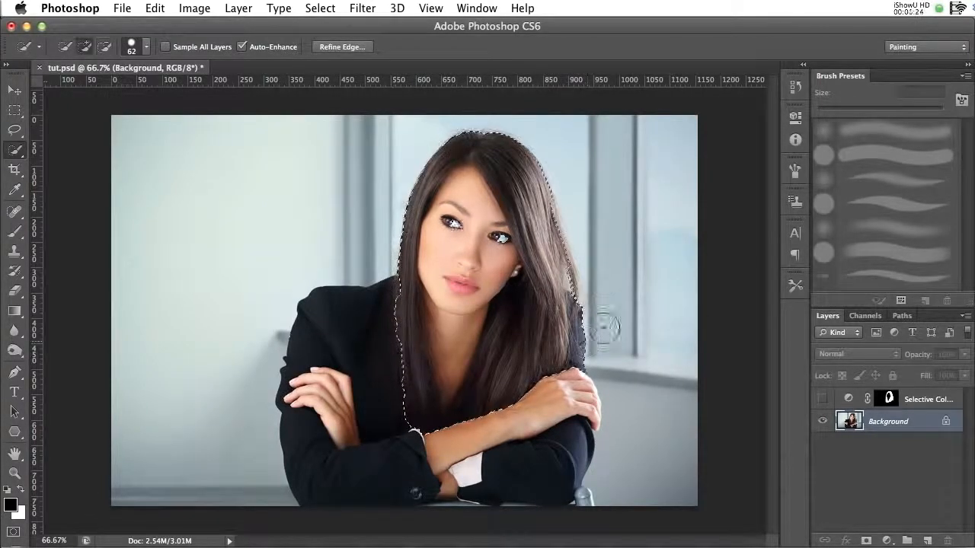
Step: Subtract the jacket beside the hair, the face and the neck from the selection so only the hair is selected
{"action": "left_click_drag", "start_coordinate": [583, 323], "coordinate": [583, 361]}
{"action": "mouse_move", "coordinate": [452, 182]}
{"action": "left_mouse_down"}
{"action": "mouse_move", "coordinate": [446, 232]}
{"action": "mouse_move", "coordinate": [451, 398]}
{"action": "left_mouse_up"}
{"action": "left_click_drag", "start_coordinate": [457, 181], "coordinate": [472, 179]}
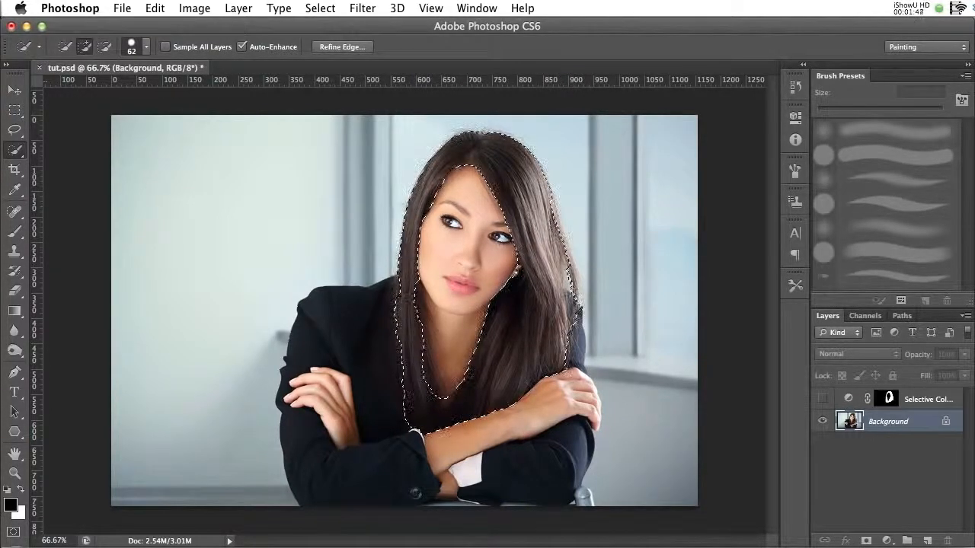
Step: Open Refine Edge for the hair selection and apply Smart Radius with a radius of 52.5 px
{"action": "left_click", "coordinate": [344, 48]}
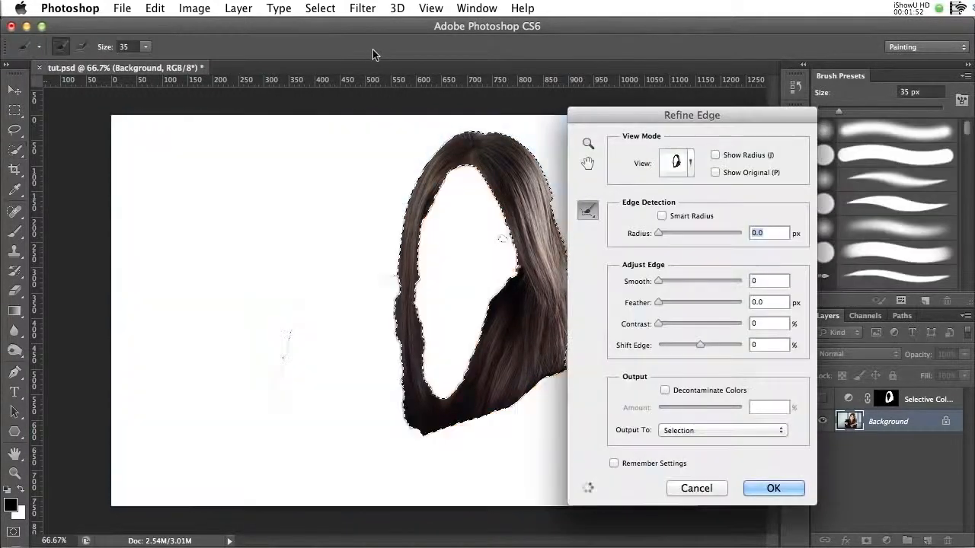
{"action": "left_click_drag", "start_coordinate": [751, 115], "coordinate": [752, 118]}
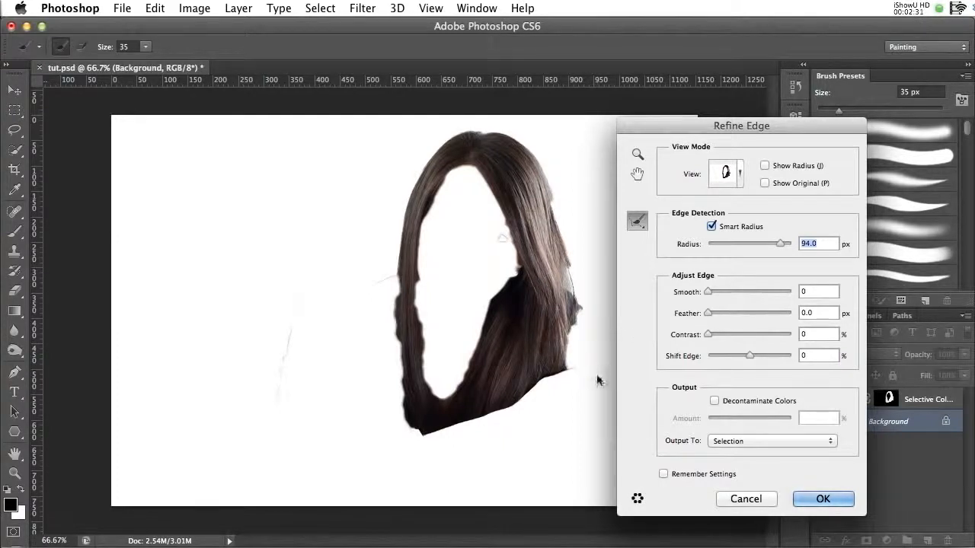
{"action": "left_click_drag", "start_coordinate": [780, 244], "coordinate": [769, 248]}
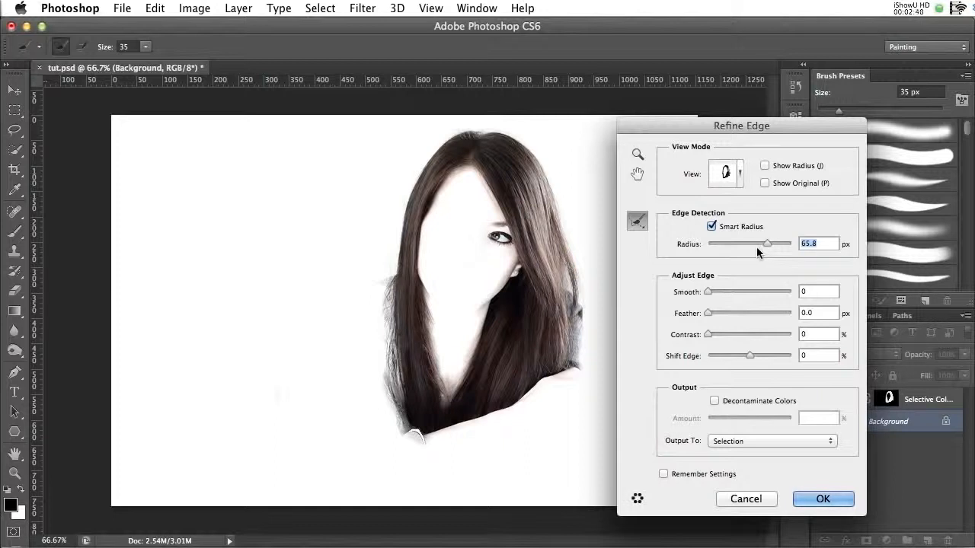
{"action": "mouse_move", "coordinate": [754, 248]}
{"action": "left_mouse_down"}
{"action": "mouse_move", "coordinate": [707, 249]}
{"action": "mouse_move", "coordinate": [759, 250]}
{"action": "left_mouse_up"}
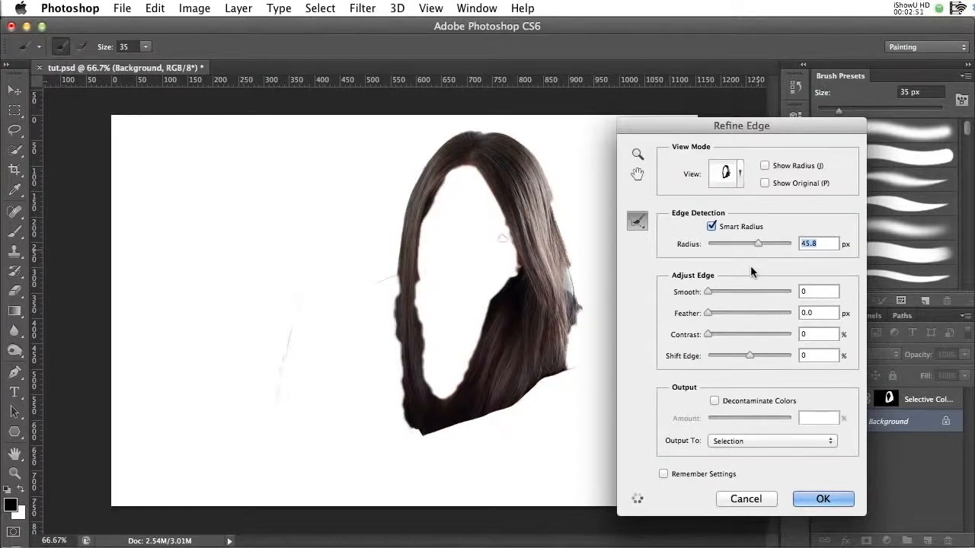
{"action": "left_click_drag", "start_coordinate": [754, 245], "coordinate": [745, 245]}
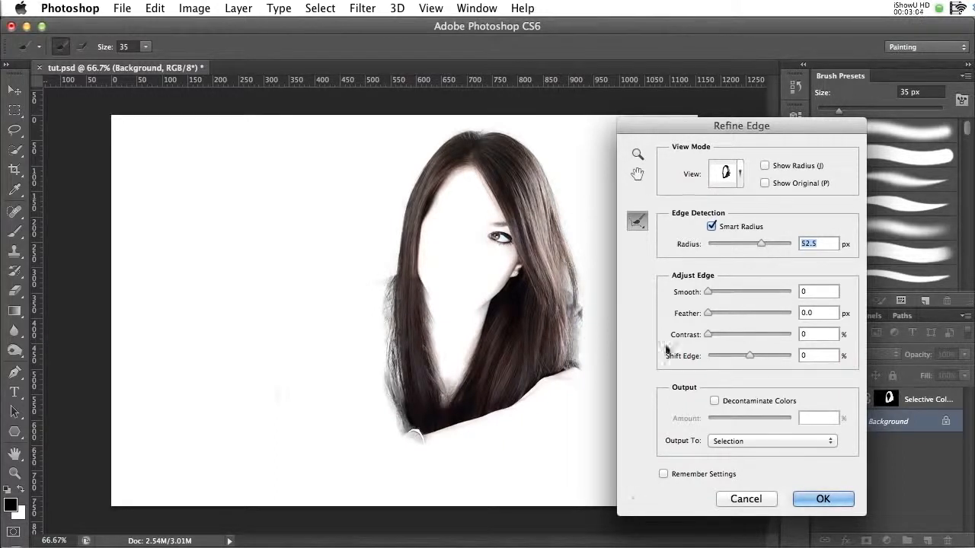
Step: Brush edge refinements along the hair's left side and over the visible eye, undoing the last unwanted stroke
{"action": "key", "text": "alt"}
{"action": "mouse_move", "coordinate": [396, 371]}
{"action": "left_mouse_down"}
{"action": "mouse_move", "coordinate": [384, 306]}
{"action": "mouse_move", "coordinate": [396, 372]}
{"action": "mouse_move", "coordinate": [395, 295]}
{"action": "left_mouse_up"}
{"action": "mouse_move", "coordinate": [492, 233]}
{"action": "left_mouse_down"}
{"action": "mouse_move", "coordinate": [507, 232]}
{"action": "mouse_move", "coordinate": [518, 250]}
{"action": "left_mouse_up"}
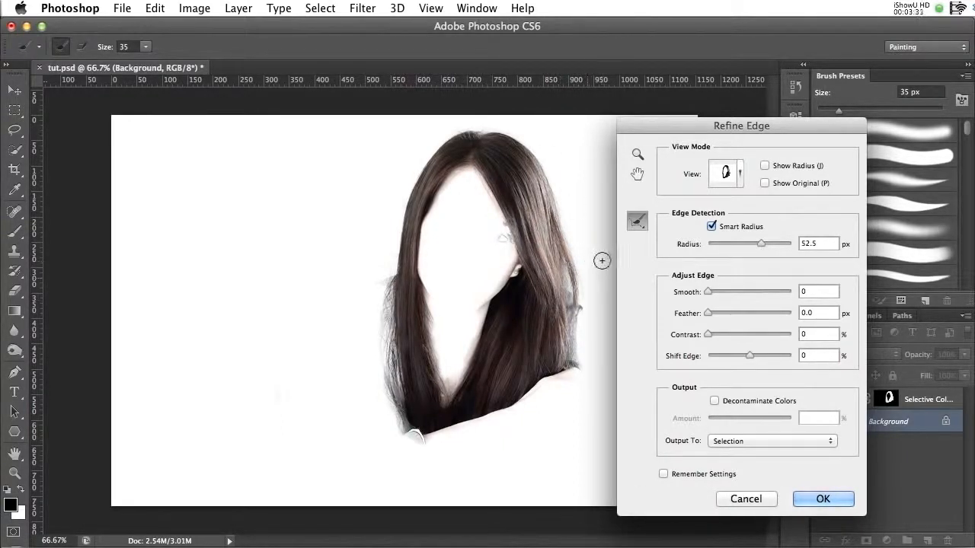
{"action": "key", "text": "super+z"}
Step: Brush the refinement around the hair's sides and along its lower edge by the forearm, and apply the refined selection
{"action": "mouse_move", "coordinate": [404, 266]}
{"action": "left_mouse_down"}
{"action": "mouse_move", "coordinate": [422, 164]}
{"action": "mouse_move", "coordinate": [467, 129]}
{"action": "mouse_move", "coordinate": [493, 129]}
{"action": "mouse_move", "coordinate": [531, 144]}
{"action": "mouse_move", "coordinate": [532, 153]}
{"action": "mouse_move", "coordinate": [483, 129]}
{"action": "mouse_move", "coordinate": [533, 156]}
{"action": "mouse_move", "coordinate": [598, 314]}
{"action": "left_mouse_up"}
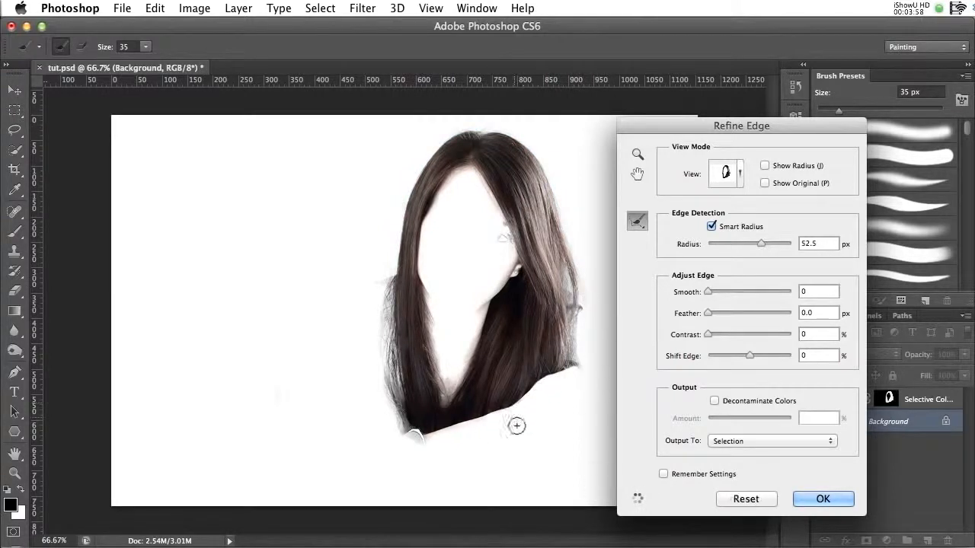
{"action": "mouse_move", "coordinate": [423, 436]}
{"action": "left_mouse_down"}
{"action": "mouse_move", "coordinate": [503, 412]}
{"action": "mouse_move", "coordinate": [580, 364]}
{"action": "left_mouse_up"}
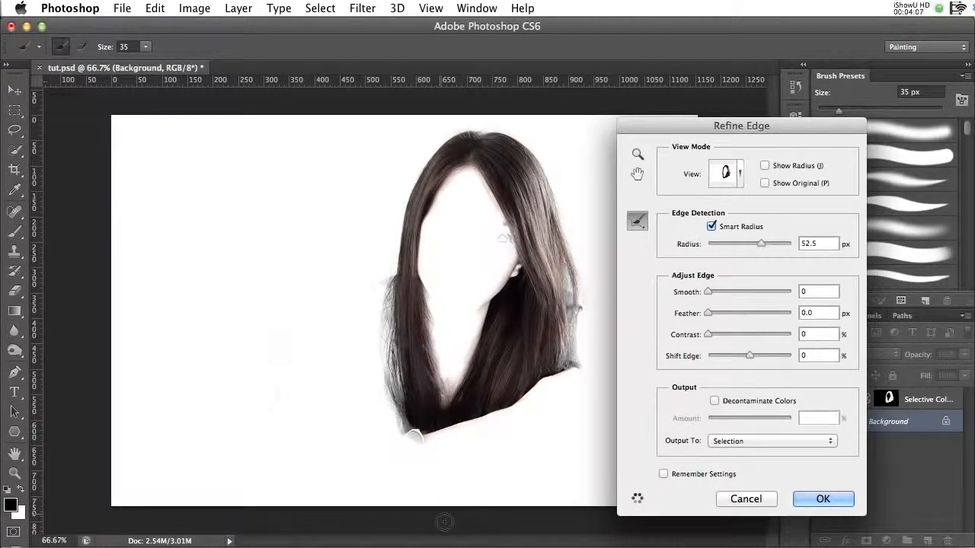
{"action": "left_click", "coordinate": [838, 499]}
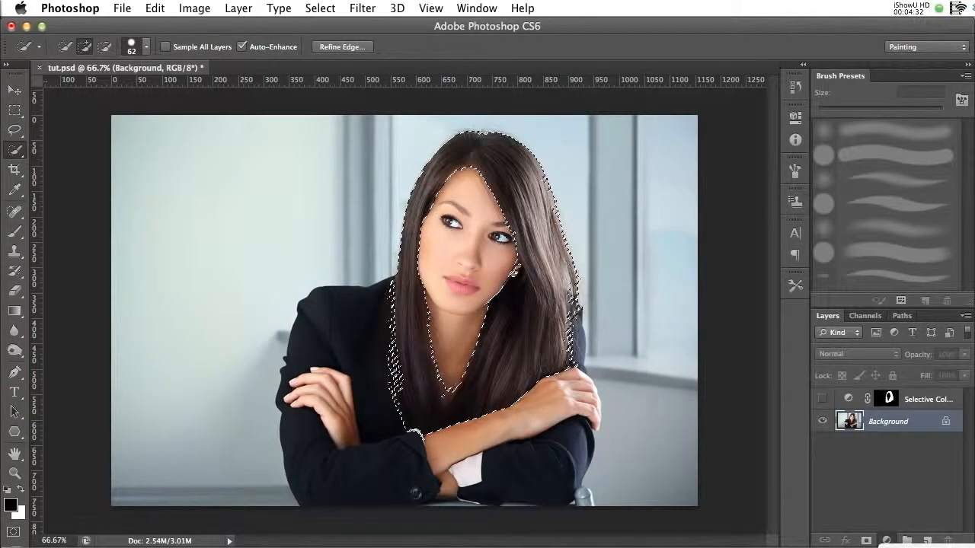
Step: Add a Selective Color adjustment to the selected hair with Neutrals at Cyan -46, Magenta +11, Yellow +35 and Black -24 percent
{"action": "left_click", "coordinate": [914, 547]}
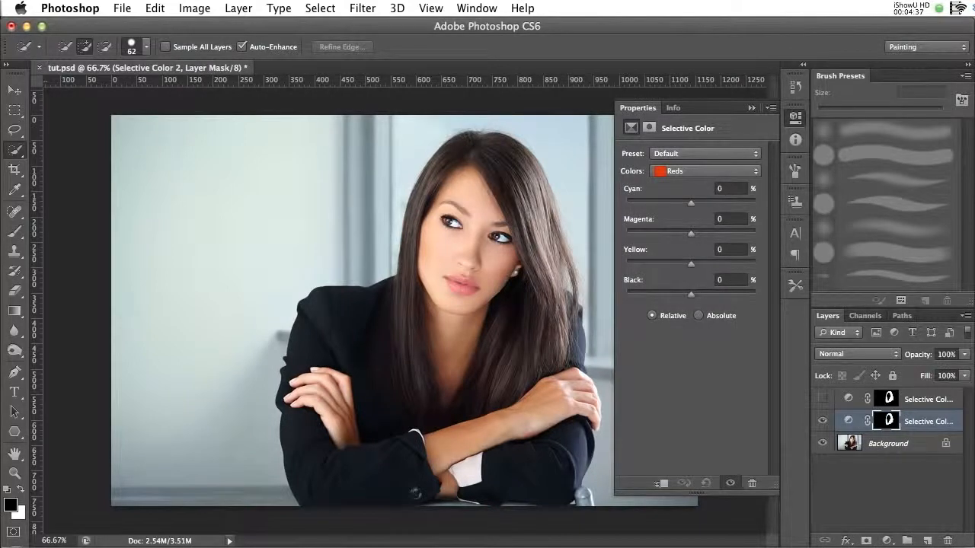
{"action": "left_click", "coordinate": [703, 174]}
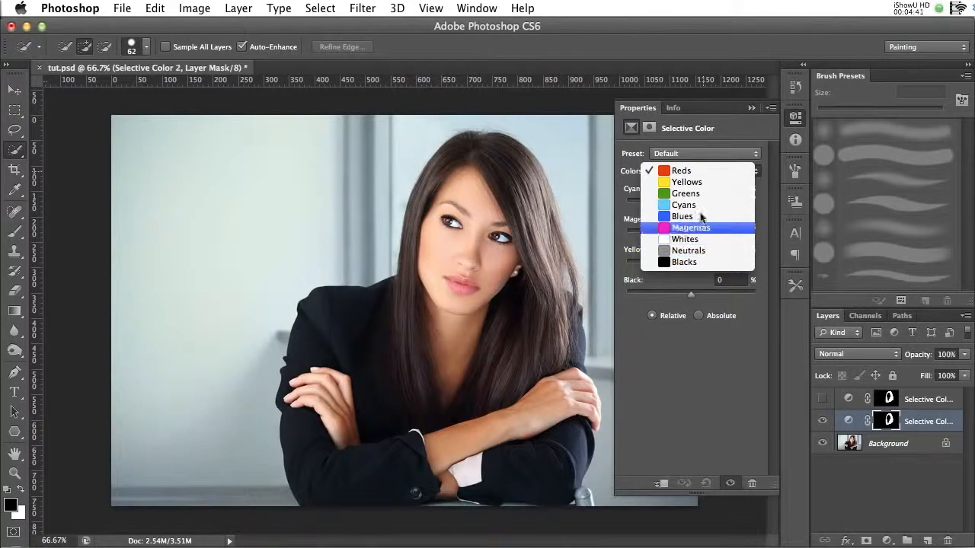
{"action": "left_click", "coordinate": [724, 251]}
{"action": "left_click_drag", "start_coordinate": [690, 204], "coordinate": [641, 227]}
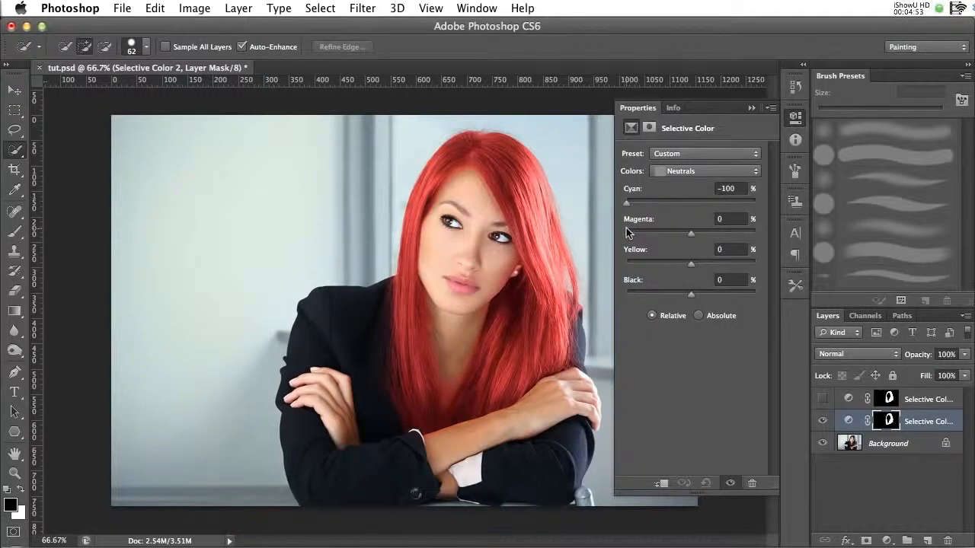
{"action": "left_click_drag", "start_coordinate": [630, 233], "coordinate": [658, 280]}
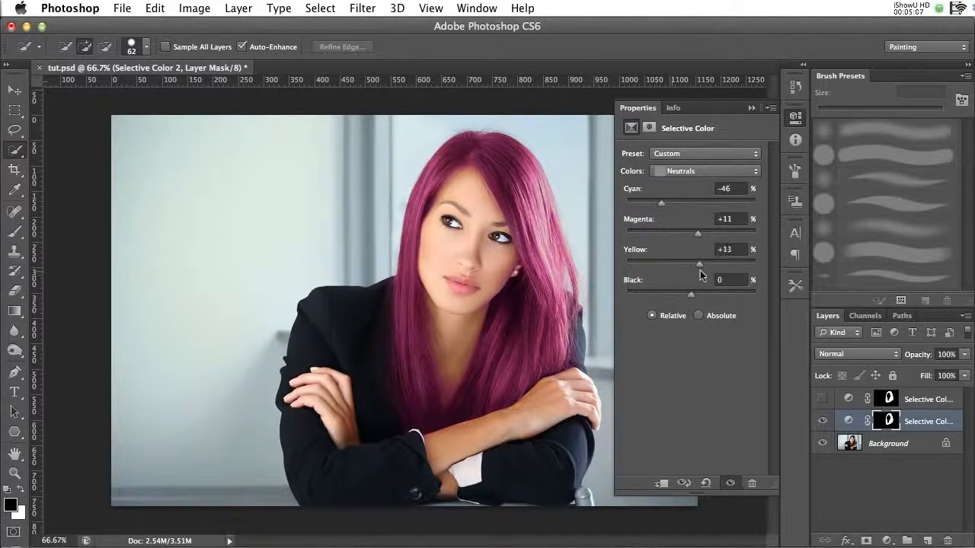
{"action": "mouse_move", "coordinate": [716, 279]}
{"action": "left_mouse_down"}
{"action": "mouse_move", "coordinate": [621, 323]}
{"action": "mouse_move", "coordinate": [700, 322]}
{"action": "mouse_move", "coordinate": [642, 322]}
{"action": "mouse_move", "coordinate": [644, 302]}
{"action": "mouse_move", "coordinate": [661, 296]}
{"action": "mouse_move", "coordinate": [673, 306]}
{"action": "left_mouse_up"}
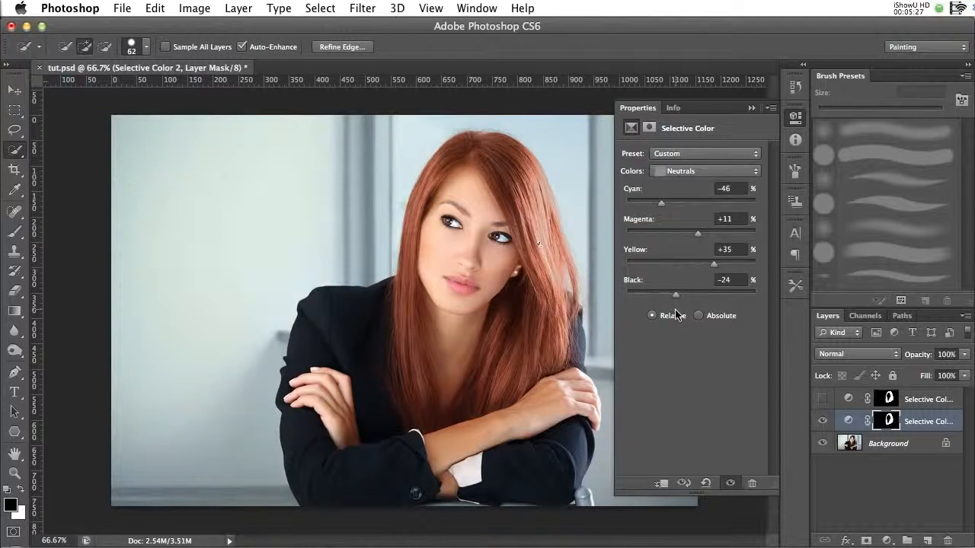
Step: Revert the document history to the Quick Selection state just before the last Selective Color change
{"action": "left_click", "coordinate": [794, 87]}
{"action": "left_click", "coordinate": [723, 288]}
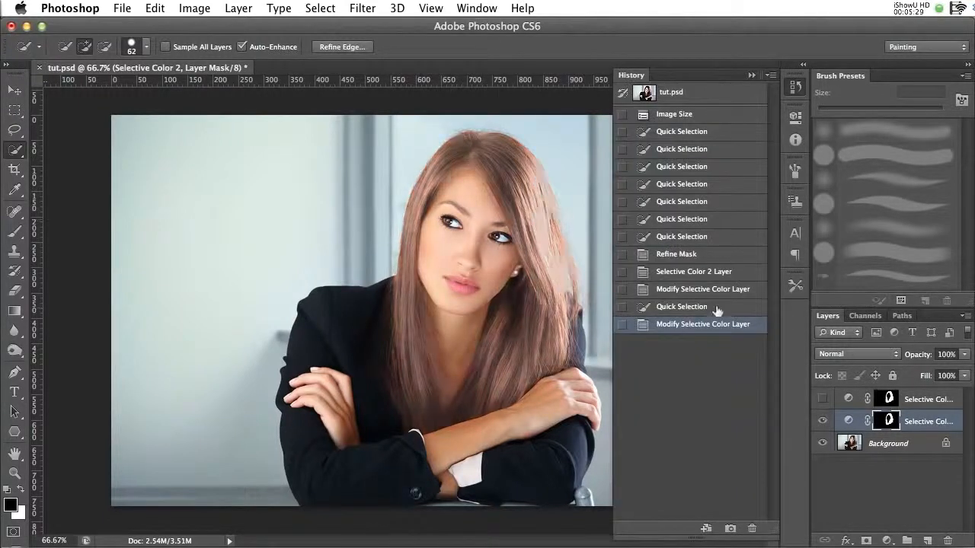
{"action": "left_click", "coordinate": [724, 306]}
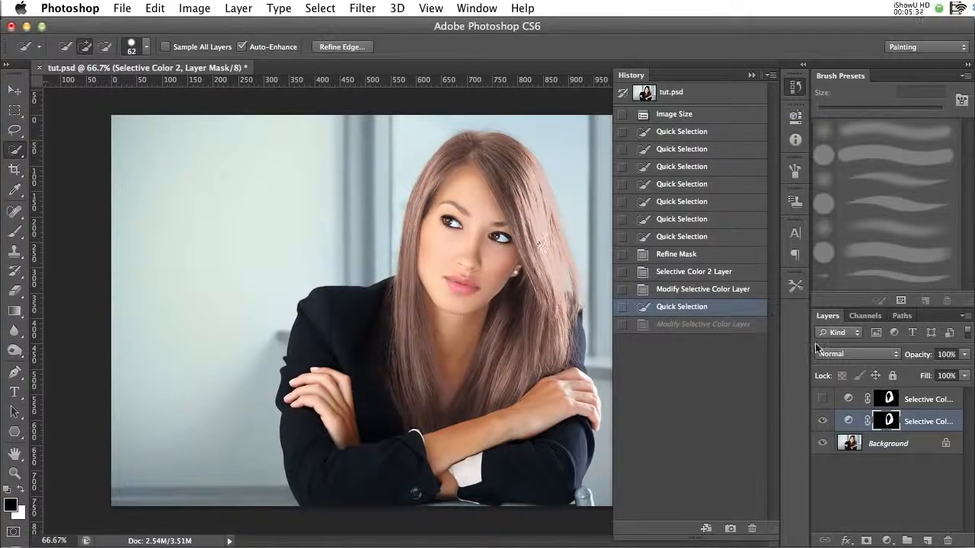
Step: Set the Neutrals' Black value to -29% on the lower Selective Color layer and clear the remaining selection
{"action": "left_click", "coordinate": [849, 402]}
{"action": "left_click", "coordinate": [848, 424]}
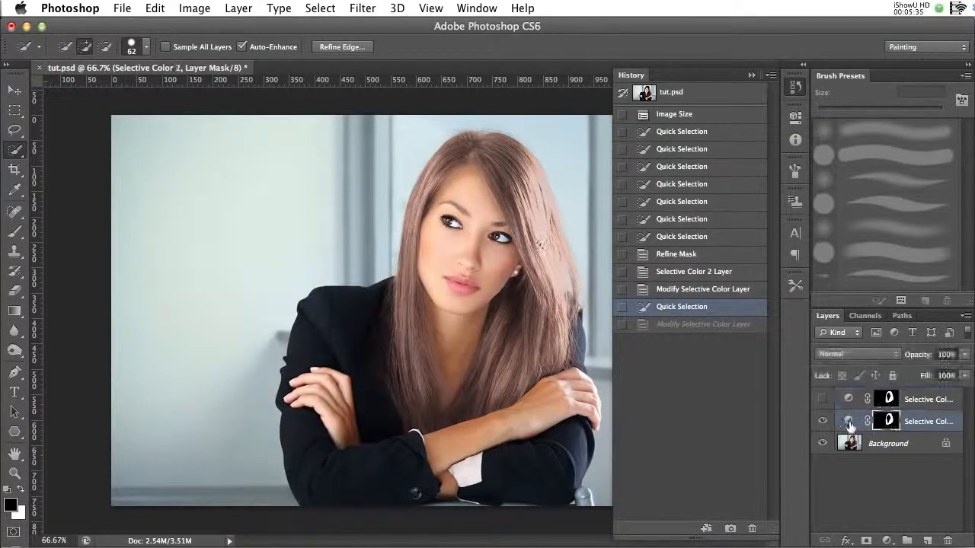
{"action": "double_click", "coordinate": [849, 424]}
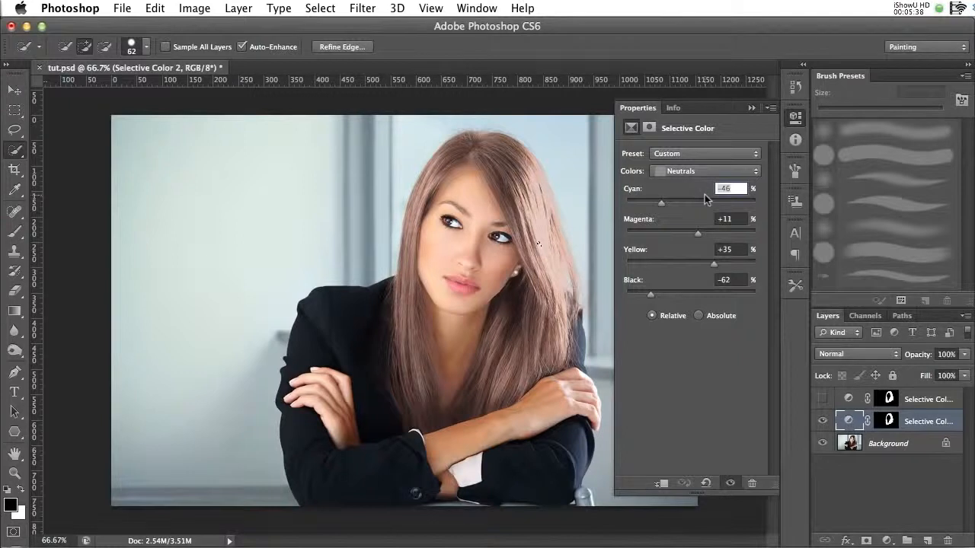
{"action": "mouse_move", "coordinate": [656, 295]}
{"action": "left_mouse_down"}
{"action": "mouse_move", "coordinate": [682, 302]}
{"action": "mouse_move", "coordinate": [672, 304]}
{"action": "left_mouse_up"}
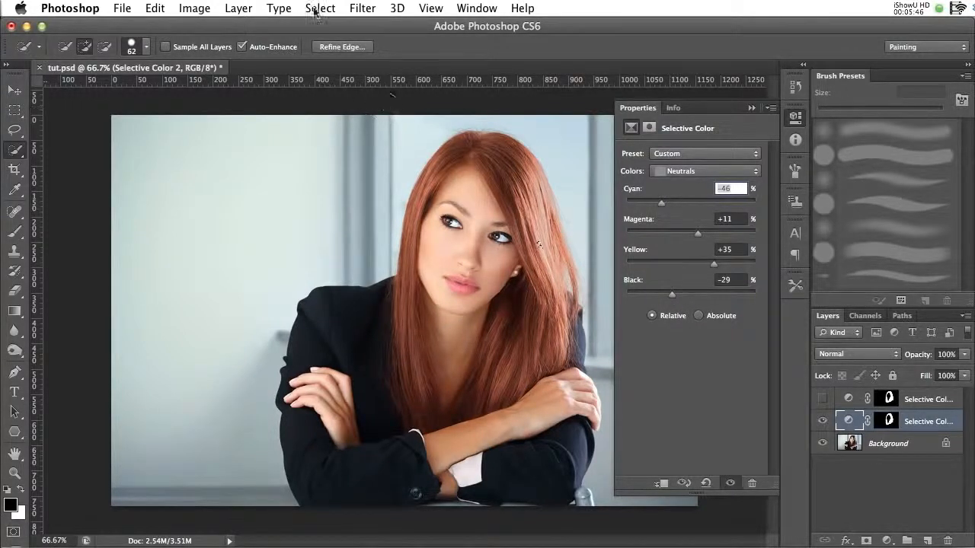
{"action": "left_click", "coordinate": [320, 8]}
{"action": "left_click", "coordinate": [361, 39]}
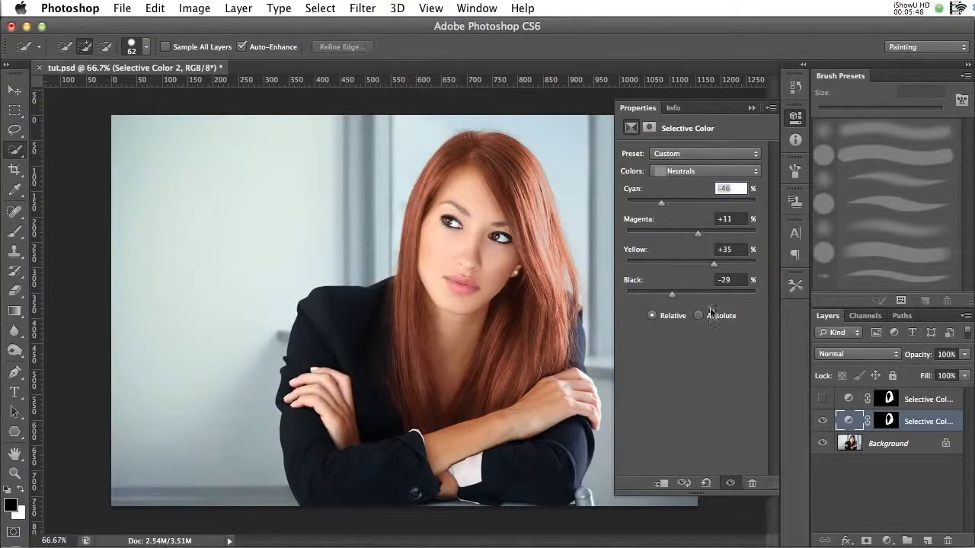
Step: Set the Selective Color layer's Blacks to Cyan +9, Magenta +6, Yellow +6 and Black -6 percent
{"action": "left_click", "coordinate": [702, 171]}
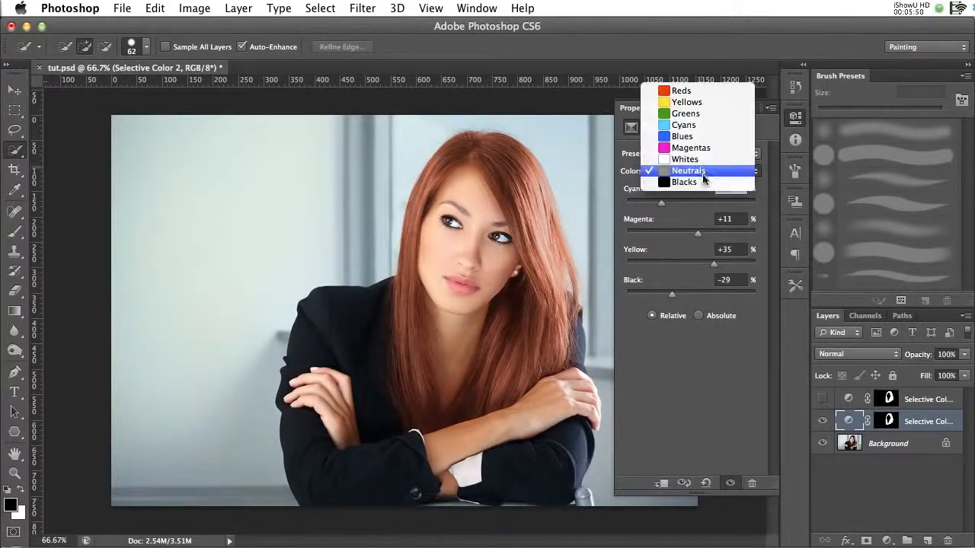
{"action": "left_click", "coordinate": [691, 183]}
{"action": "left_click_drag", "start_coordinate": [691, 208], "coordinate": [690, 214]}
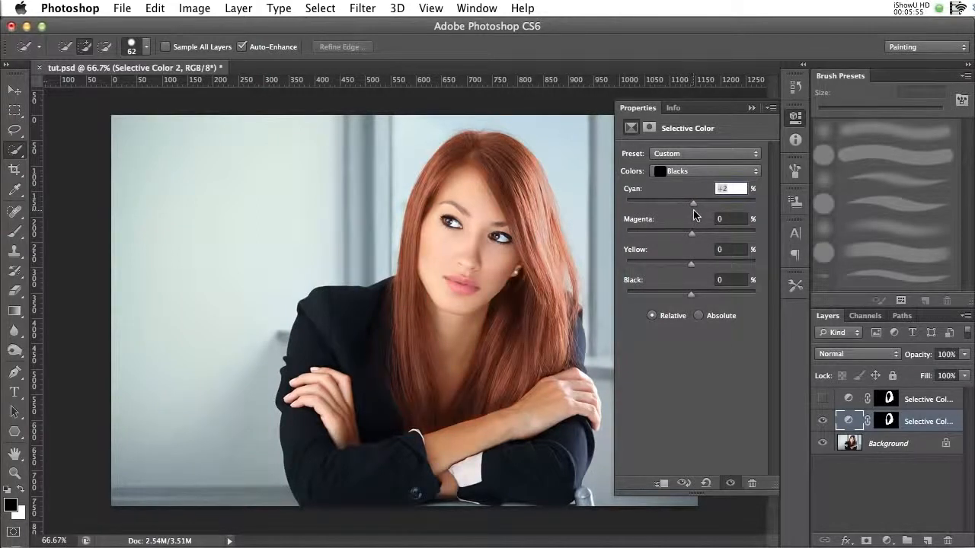
{"action": "left_click_drag", "start_coordinate": [700, 213], "coordinate": [696, 212]}
{"action": "left_click_drag", "start_coordinate": [691, 264], "coordinate": [694, 239]}
{"action": "mouse_move", "coordinate": [691, 295]}
{"action": "left_mouse_down"}
{"action": "mouse_move", "coordinate": [711, 297]}
{"action": "mouse_move", "coordinate": [687, 303]}
{"action": "left_mouse_up"}
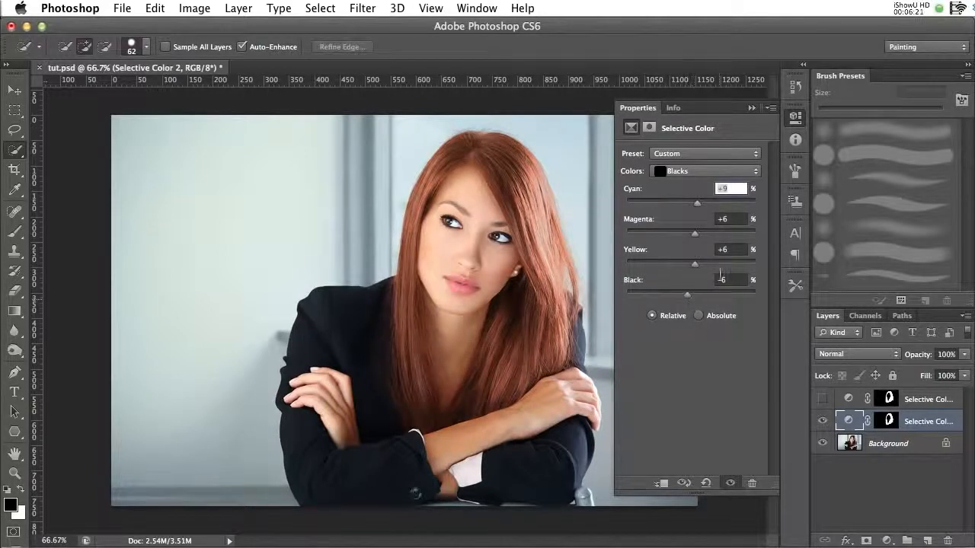
Step: Compare the original hair with both recoloured versions by toggling the Selective Color layers, leaving only the lower one visible
{"action": "left_click", "coordinate": [869, 477]}
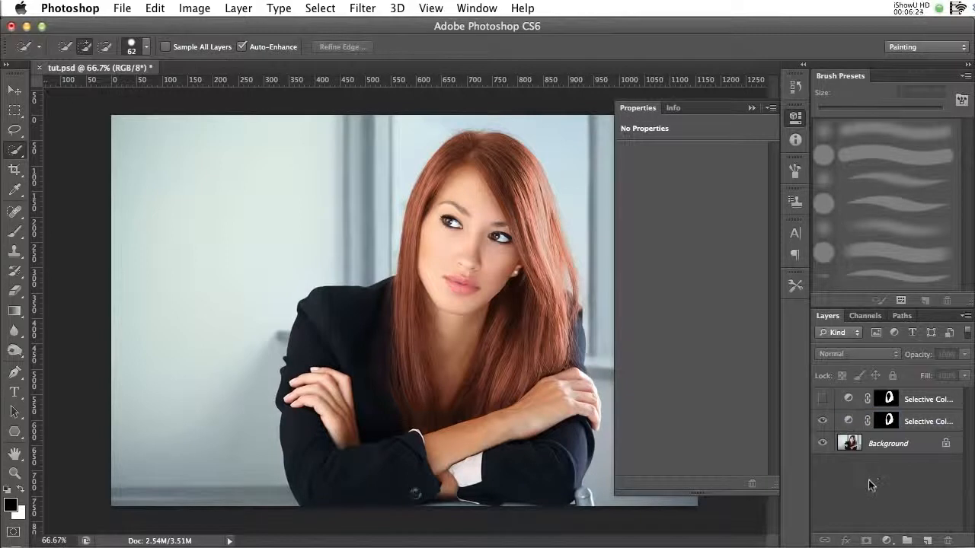
{"action": "left_click", "coordinate": [823, 422]}
{"action": "left_click", "coordinate": [823, 422]}
{"action": "left_click", "coordinate": [823, 422]}
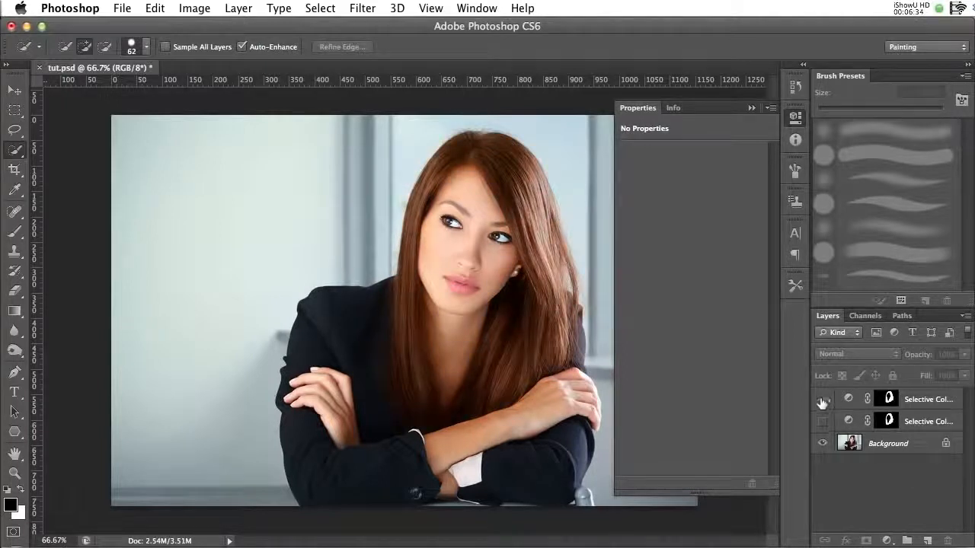
{"action": "left_click", "coordinate": [822, 399]}
{"action": "left_click", "coordinate": [820, 421]}
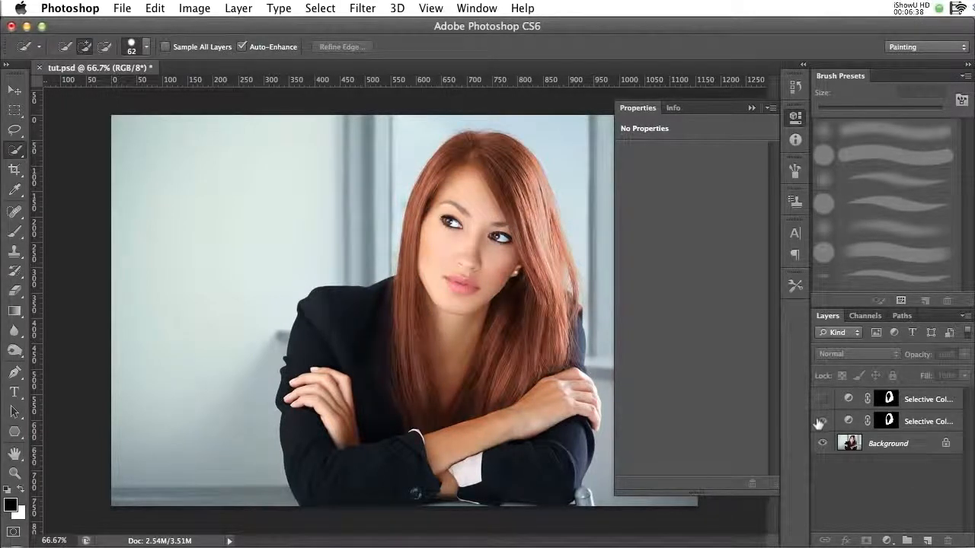